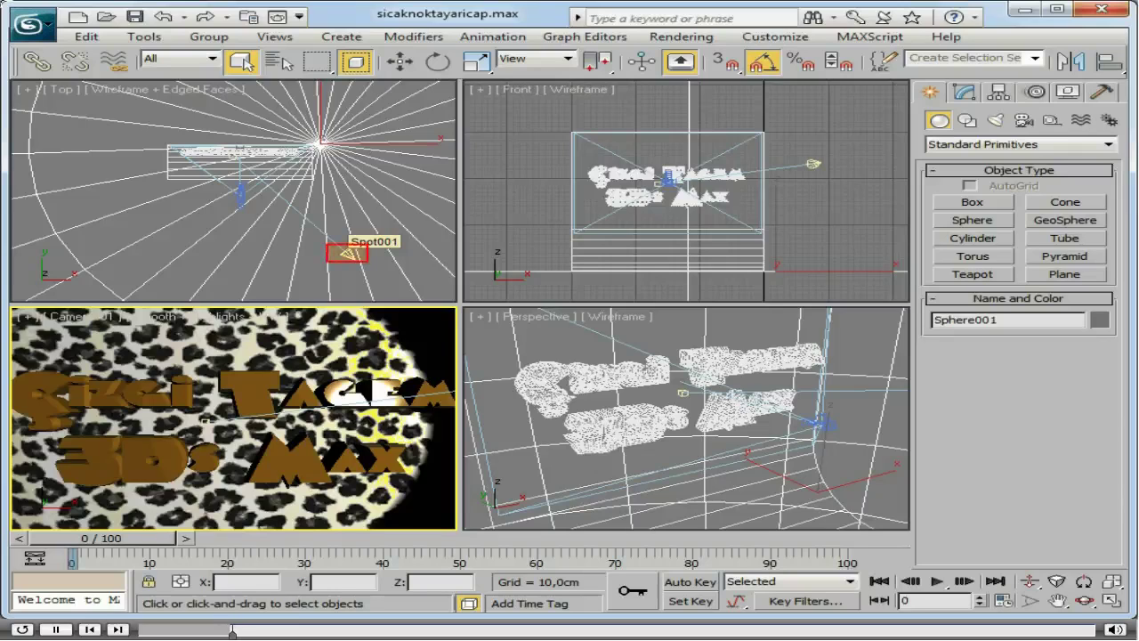
Select Spot001 and switch the Camera viewport to a live ActiveShade render.
click(348, 254)
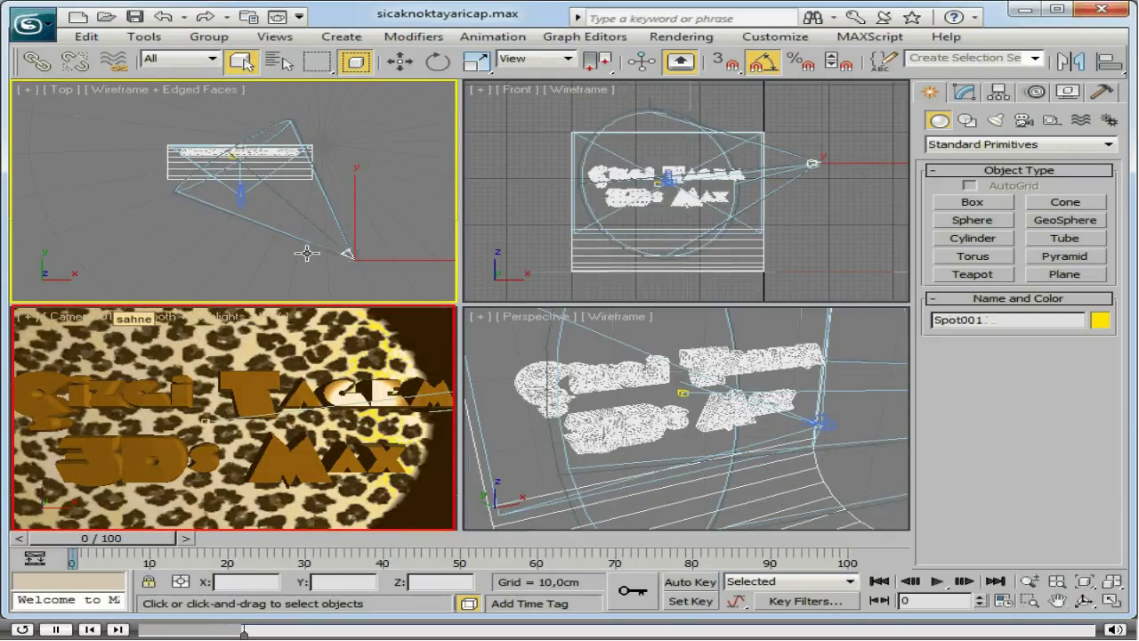
right_click(114, 337)
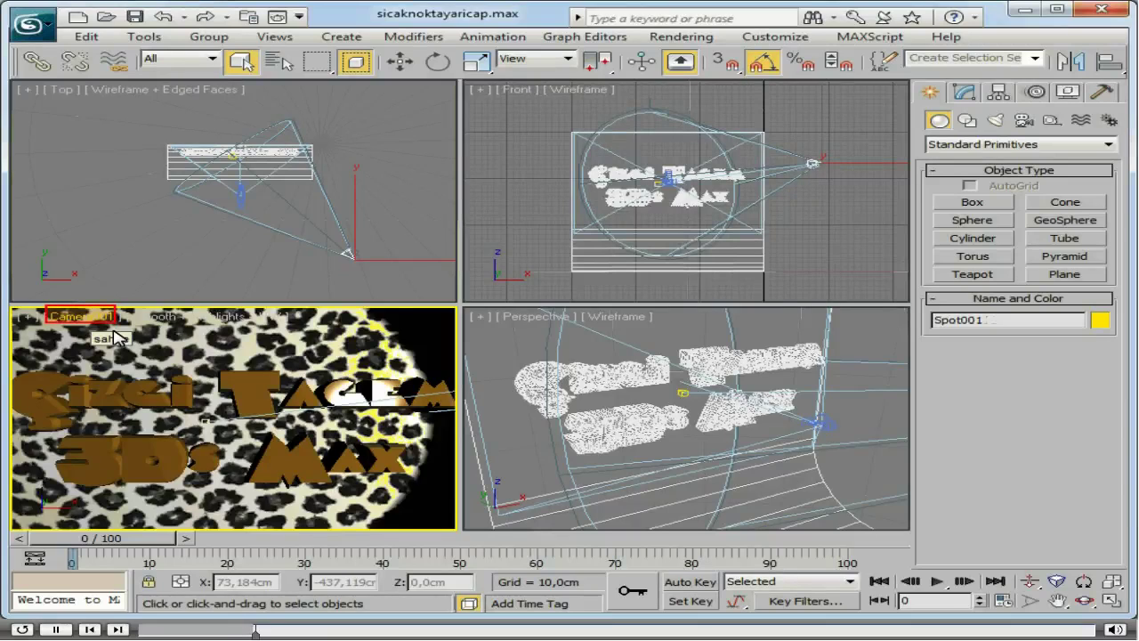
click(73, 316)
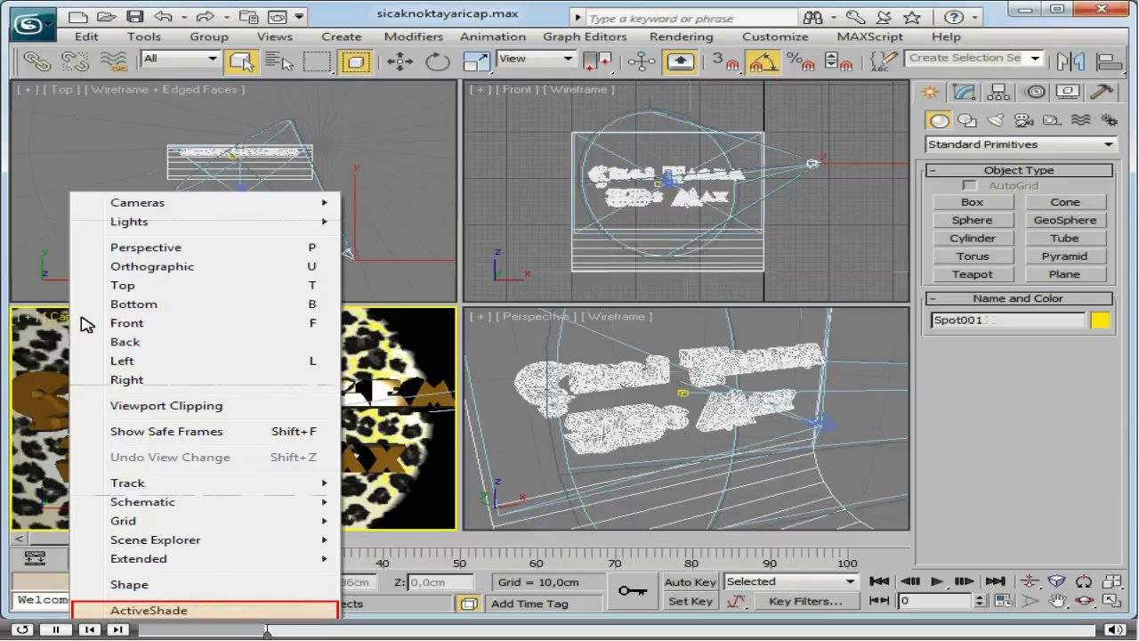
click(128, 611)
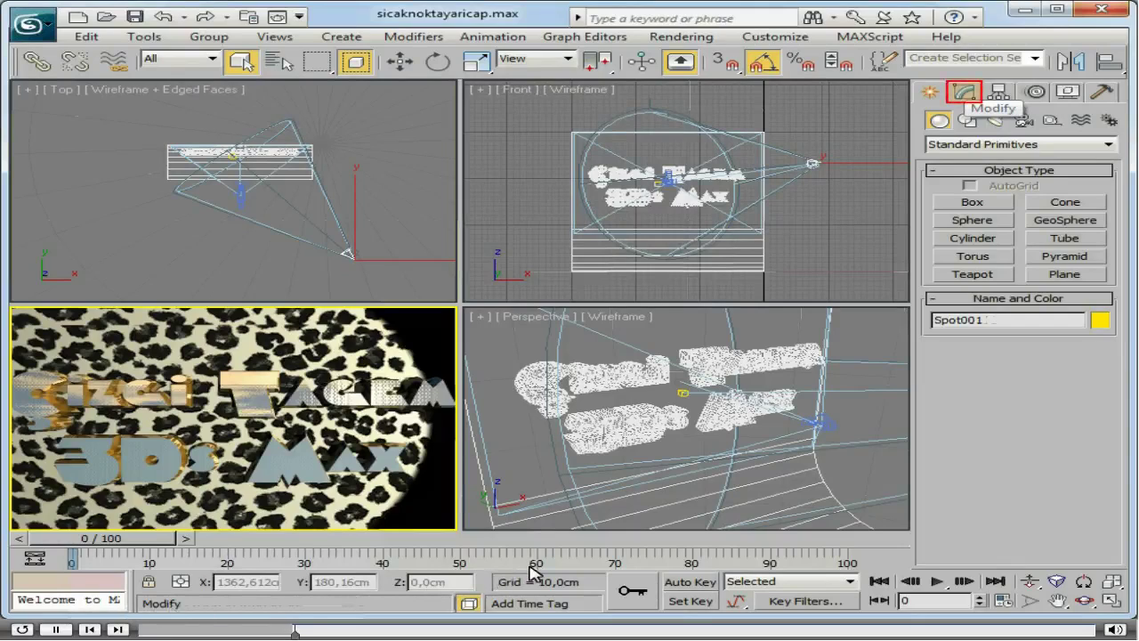
In Spot001's Spotlight Parameters, narrow the hotspot/beam to 14,9, leaving falloff at 45,0.
click(968, 92)
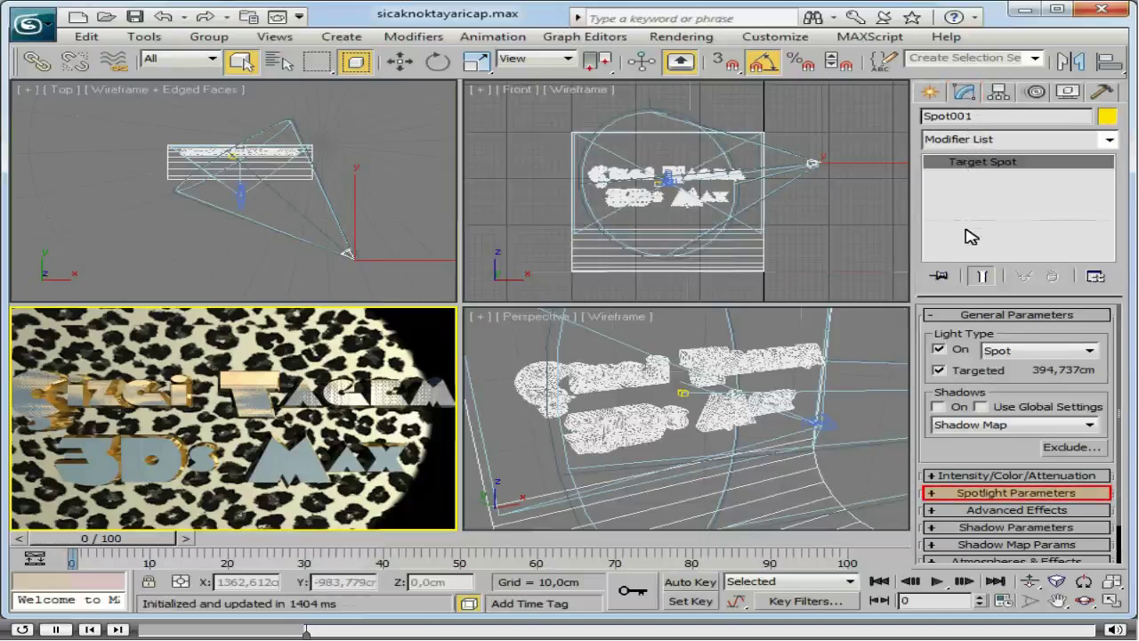
click(970, 492)
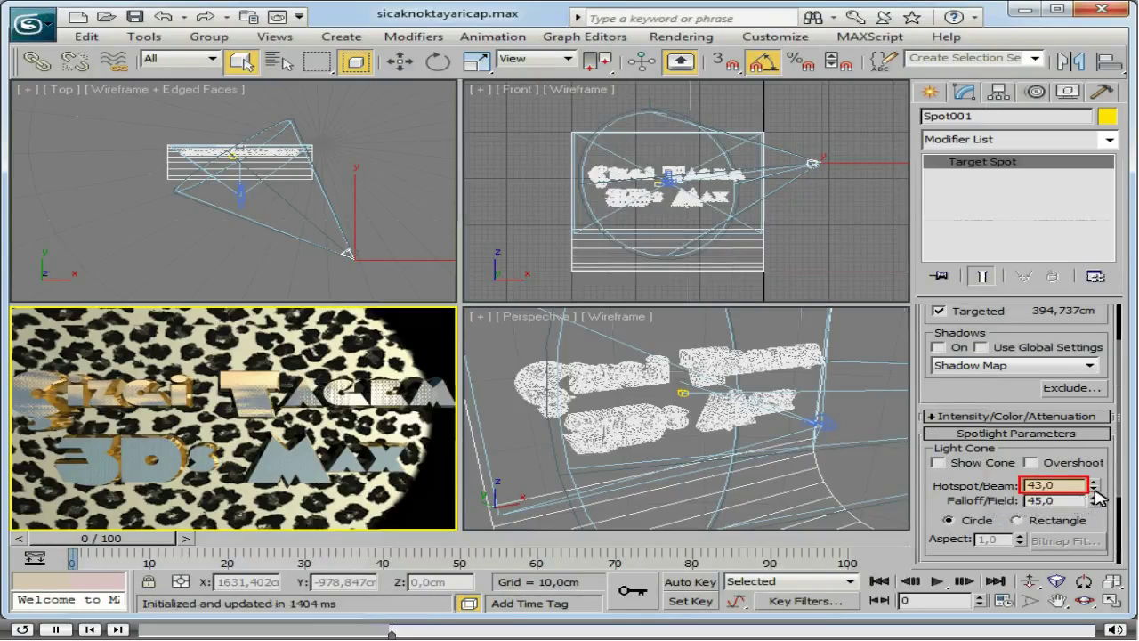
mouse_move(1093, 488)
mouse_down()
mouse_move(1095, 545)
mouse_move(1100, 7)
mouse_move(1123, 80)
mouse_up()
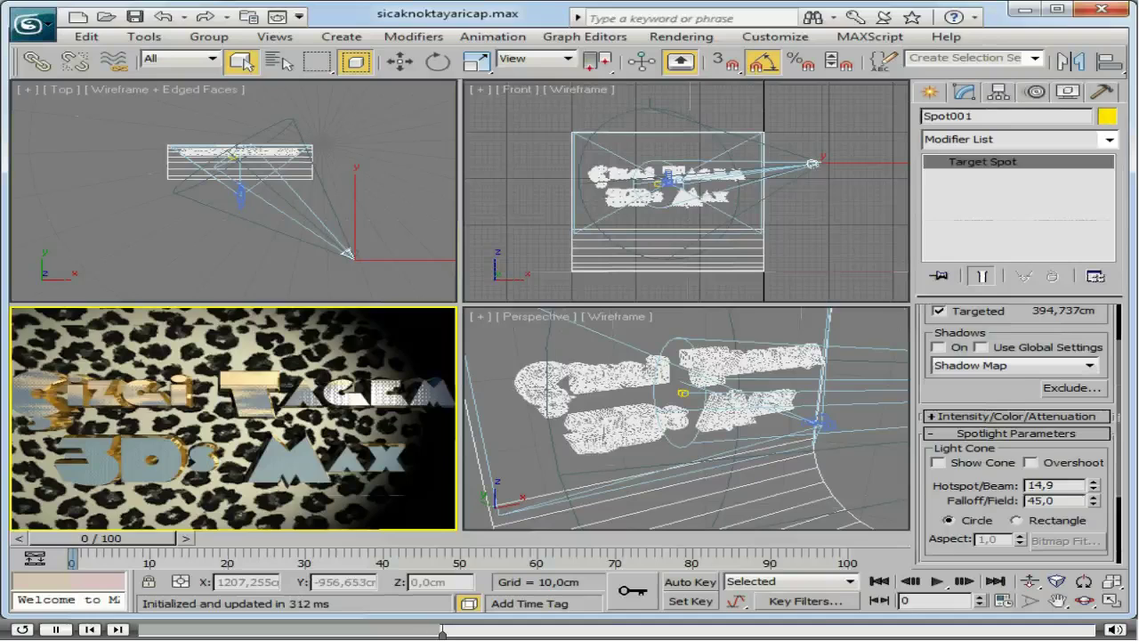
scroll(1104, 497, down, 3)
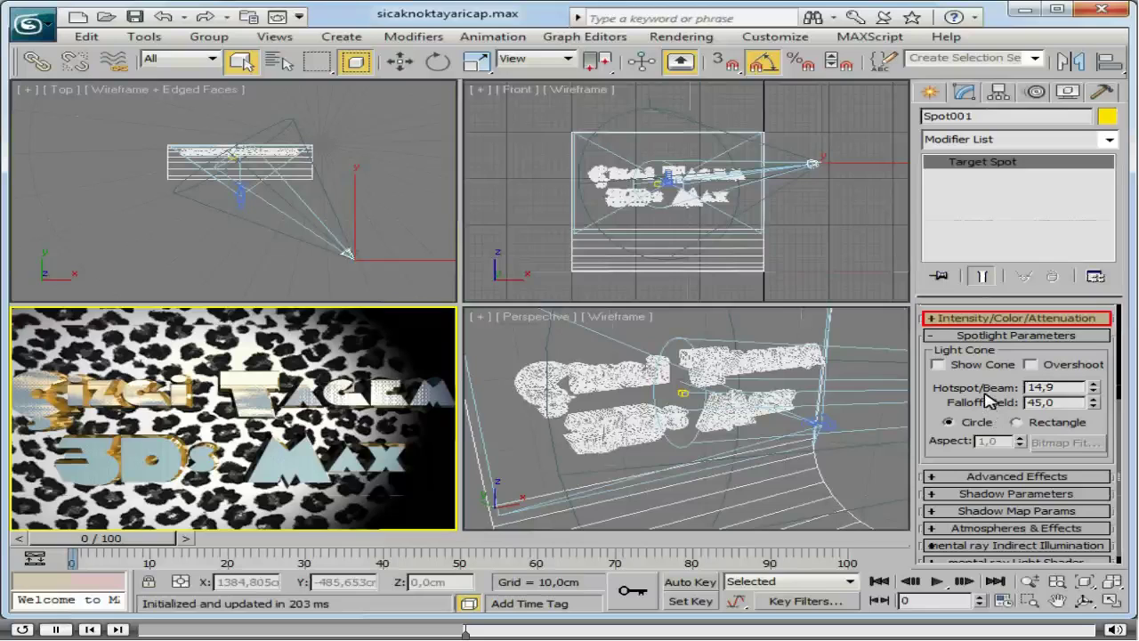
Lower Spot001's intensity Multiplier from 1,3 to 1,1.
click(981, 318)
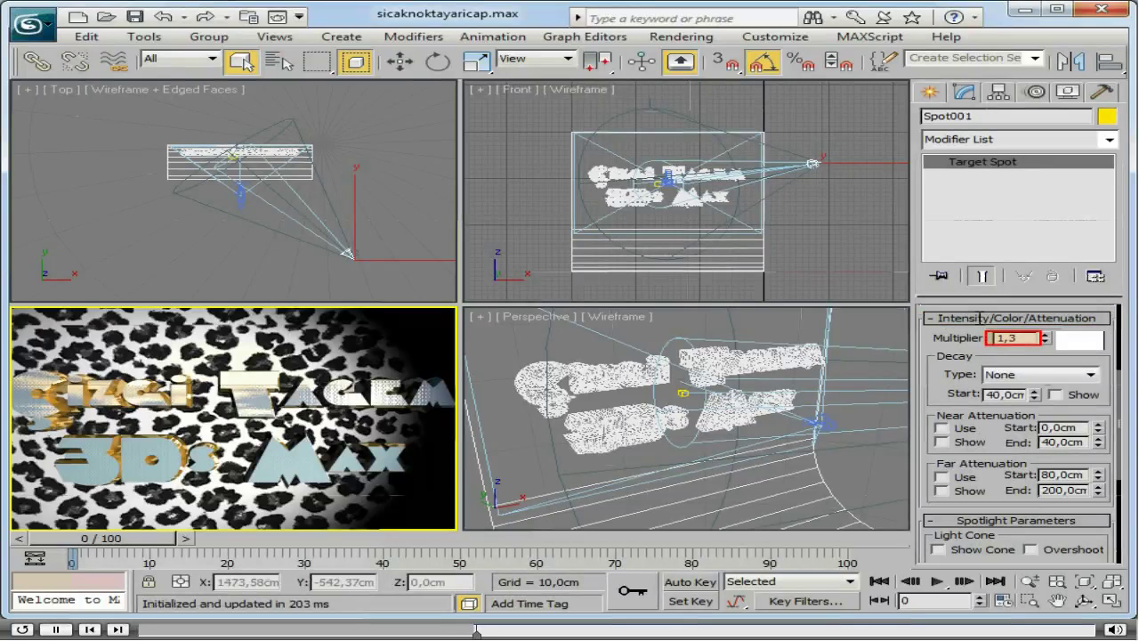
click(1023, 339)
key(BackSpace)
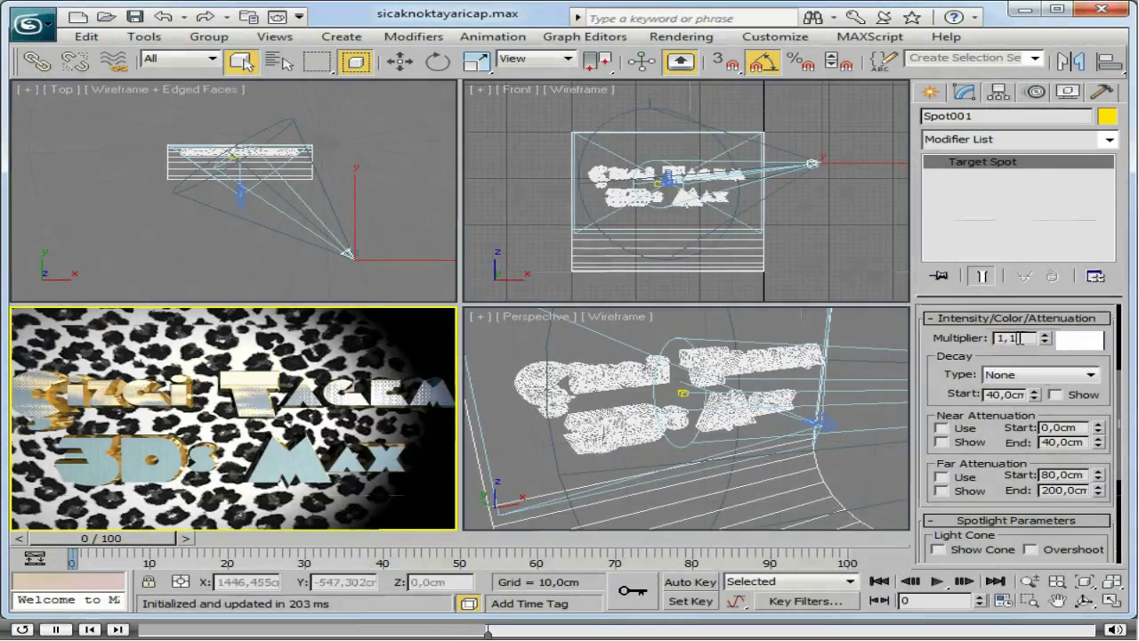
text(1)
key(Return)
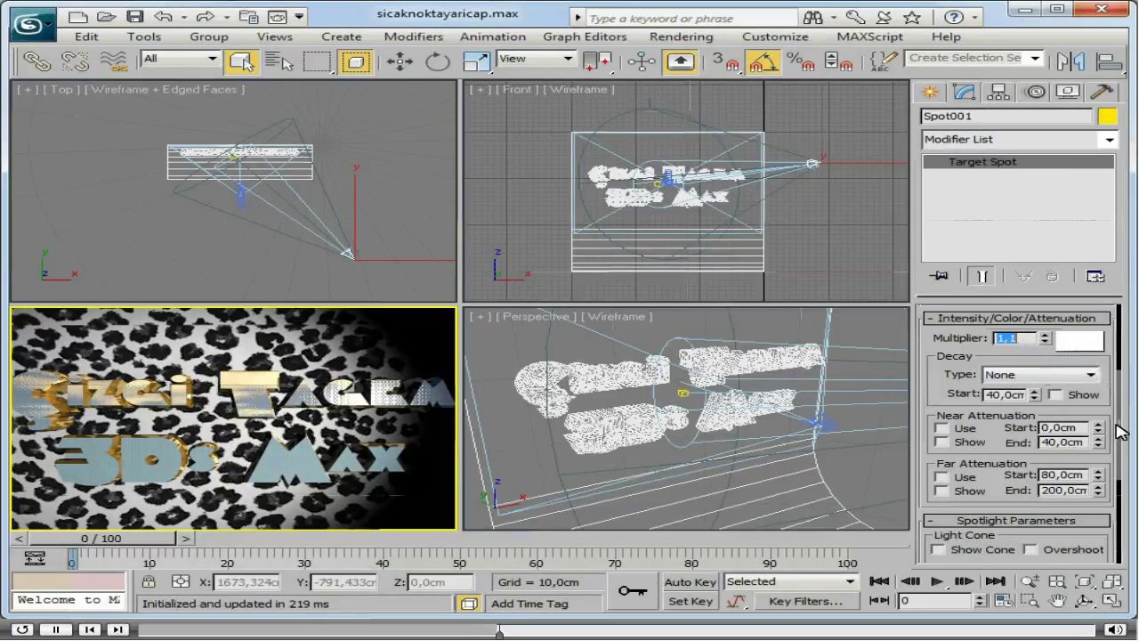
scroll(1120, 431, down, 1)
scroll(1120, 432, down, 2)
scroll(1120, 431, down, 3)
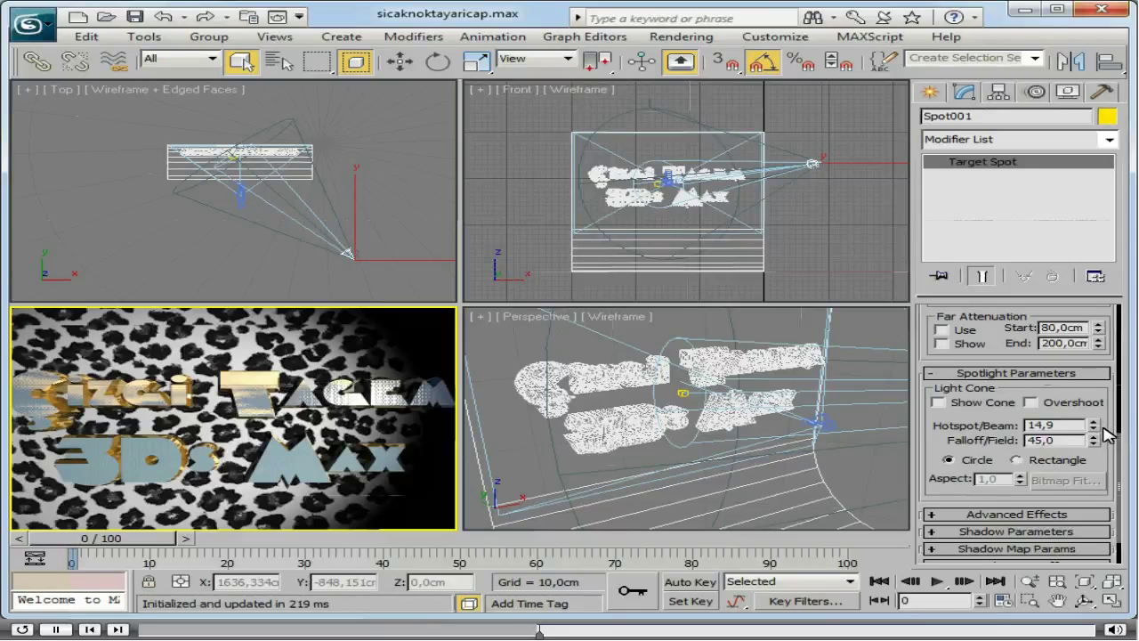
Reduce Spot001's falloff/field to 26,7 for a tighter circular pool.
mouse_move(1094, 441)
mouse_down()
mouse_move(1095, 532)
mouse_move(1104, 451)
mouse_up()
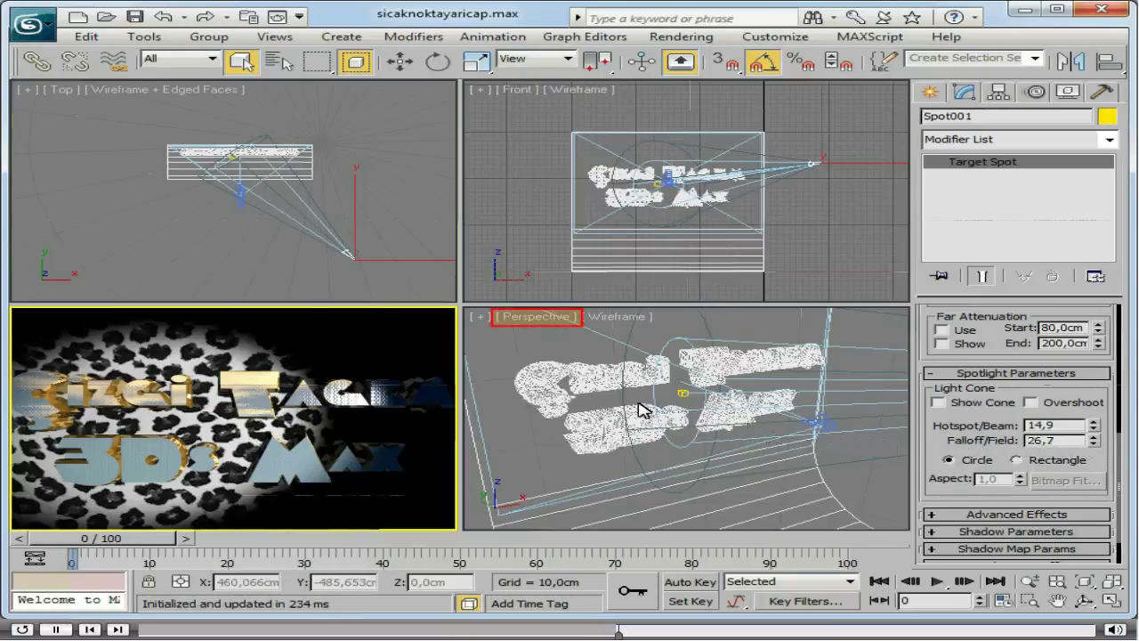
Switch the lower-right Perspective viewport to look through Spot001, shown as Smooth + Highlights.
click(535, 322)
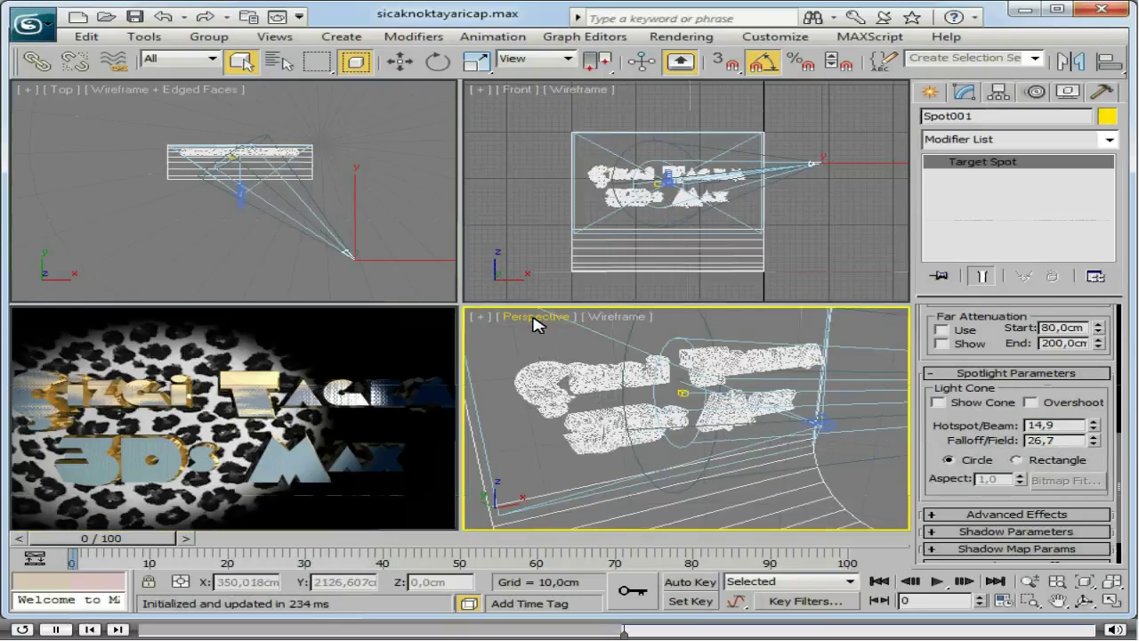
click(535, 322)
mouse_move(615, 222)
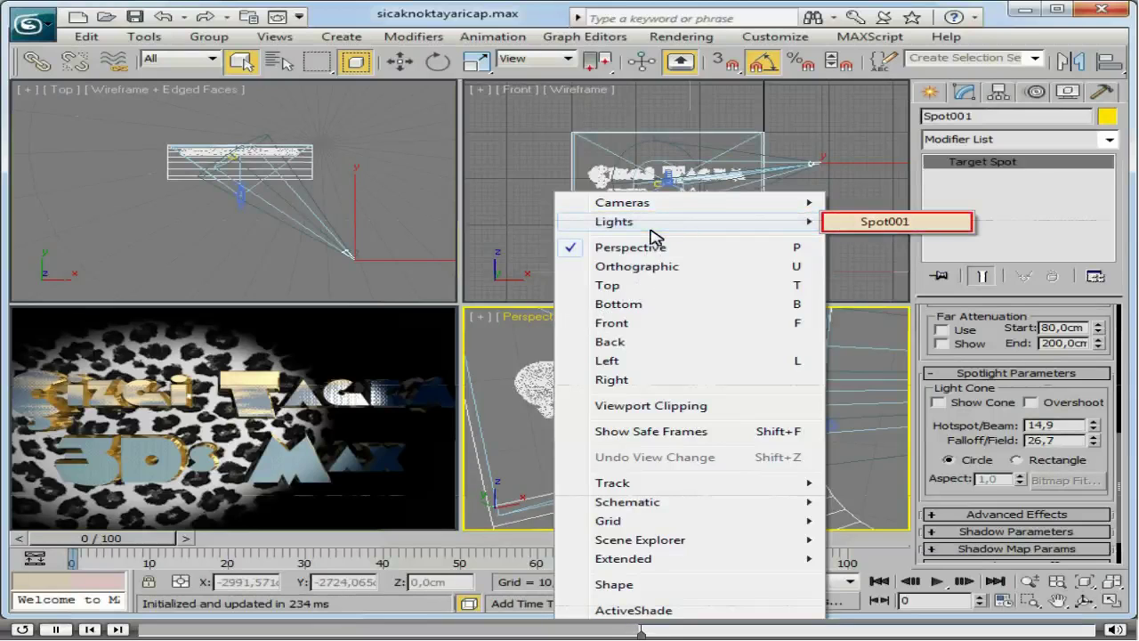
click(860, 225)
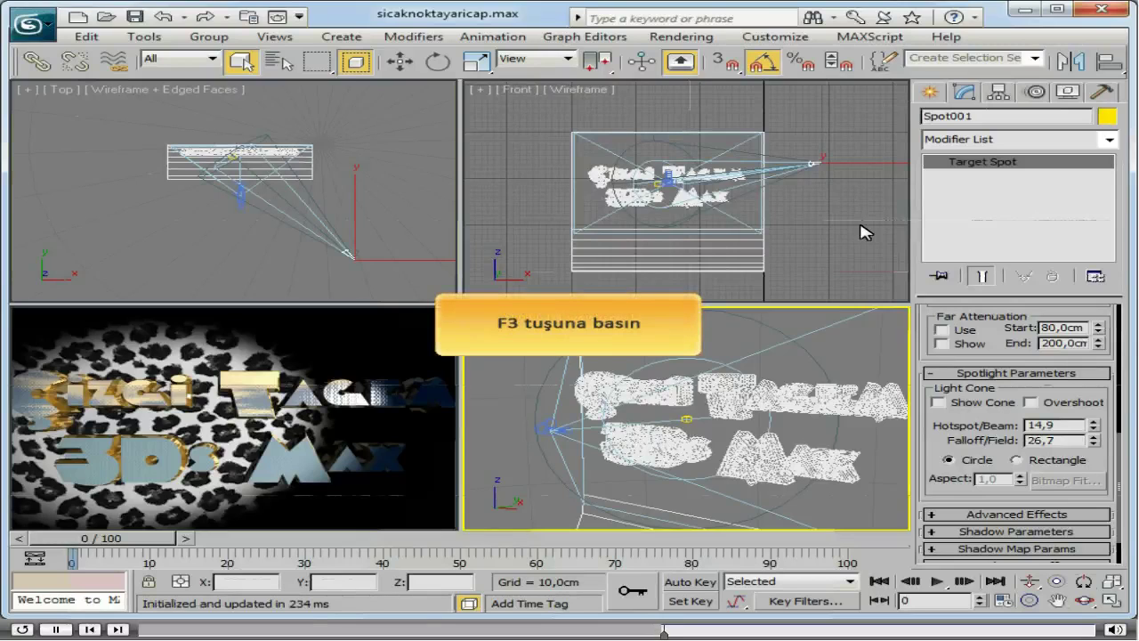
key(F3)
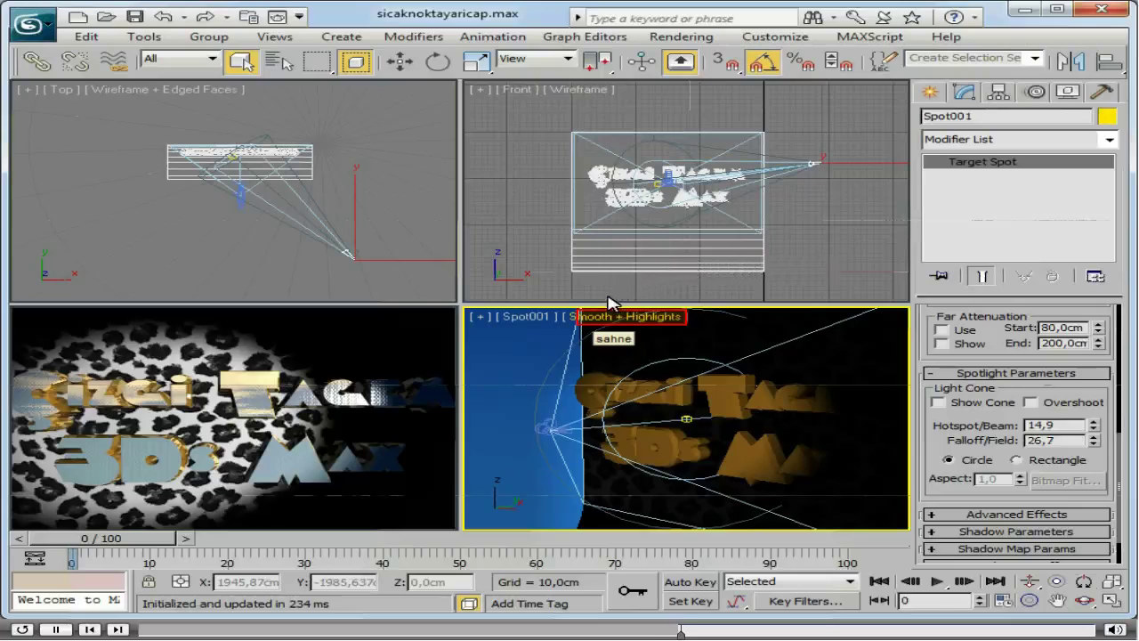
Enable hardware shading in the Spot001 viewport.
click(601, 326)
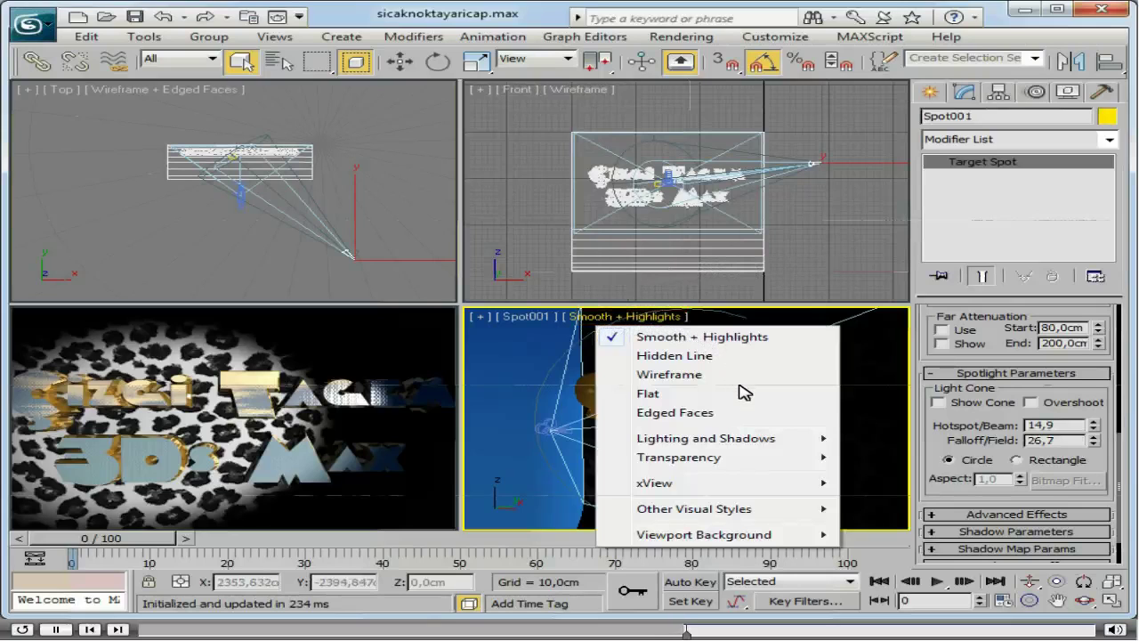
mouse_move(705, 438)
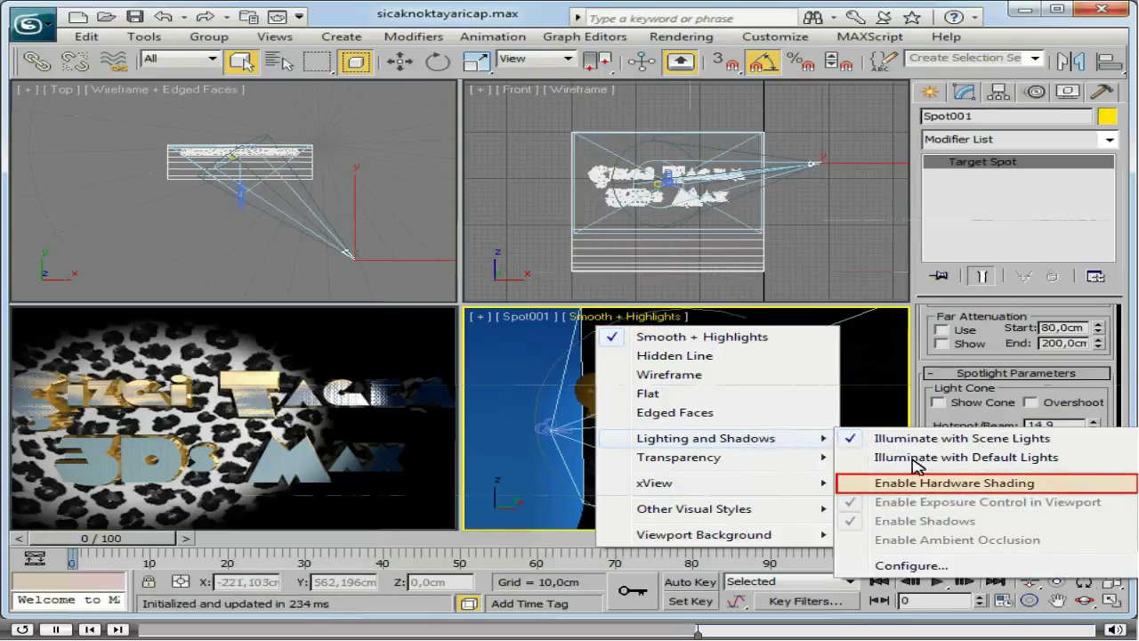
click(927, 483)
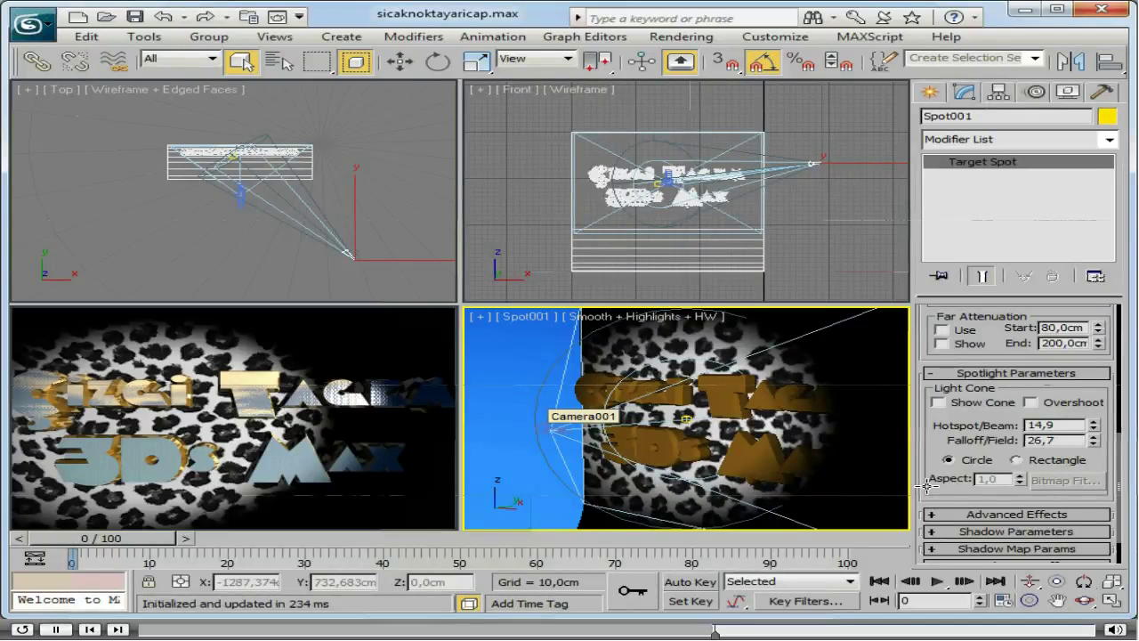
Turn off Show Cone for Camera001, then select the text object sahne.
click(549, 429)
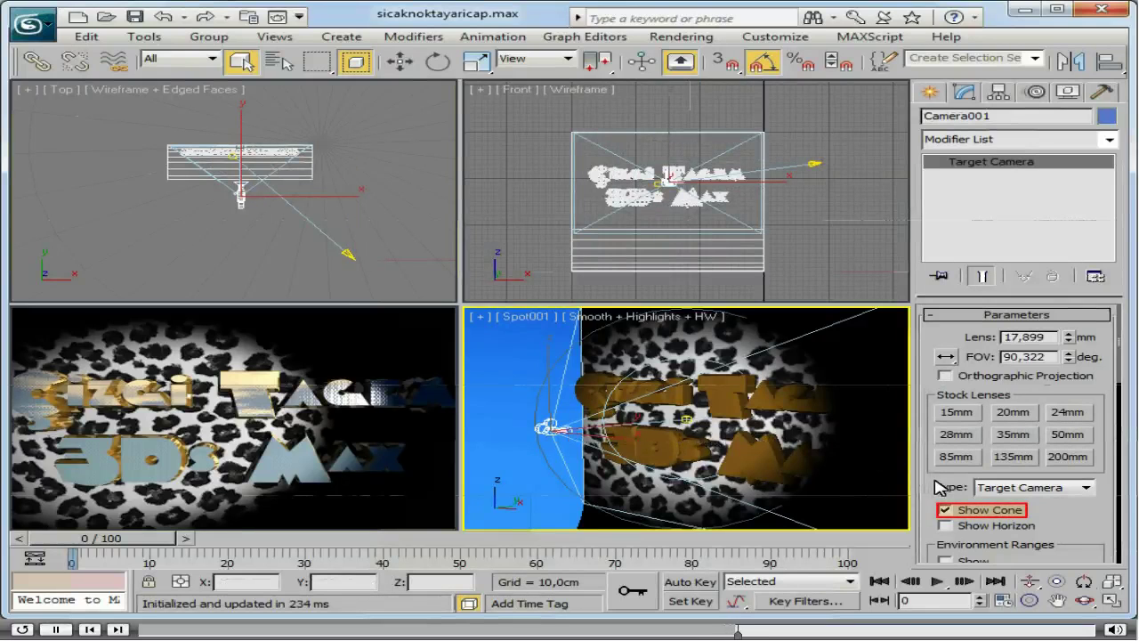
click(945, 511)
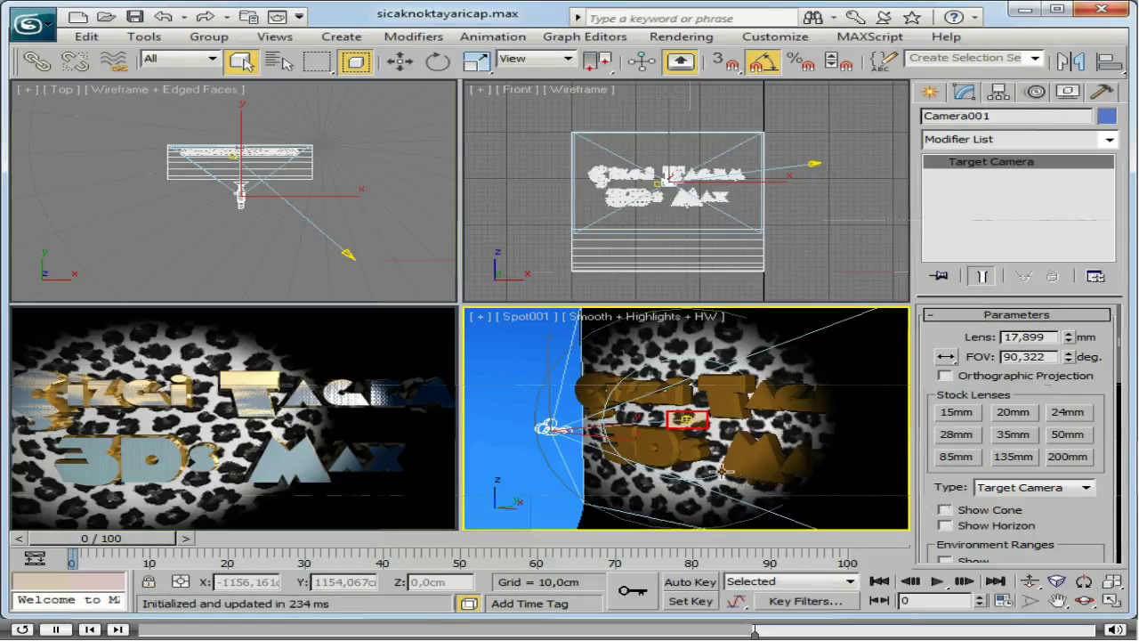
click(691, 425)
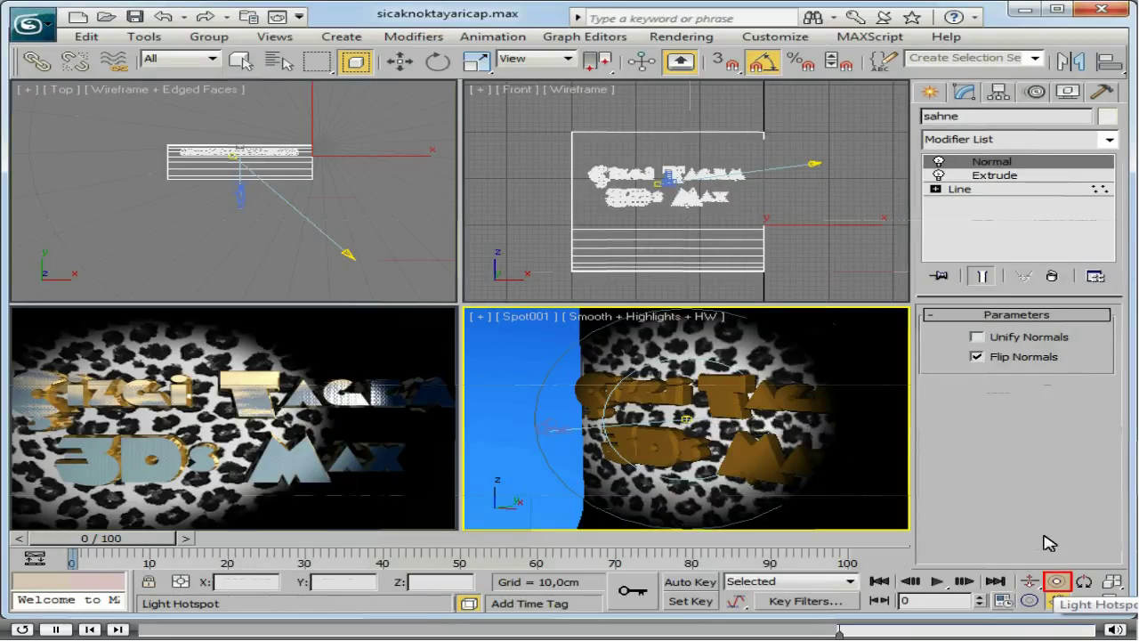
Narrow Spot001's hotspot to about 13.9 degrees with the Light Hotspot tool.
click(1057, 581)
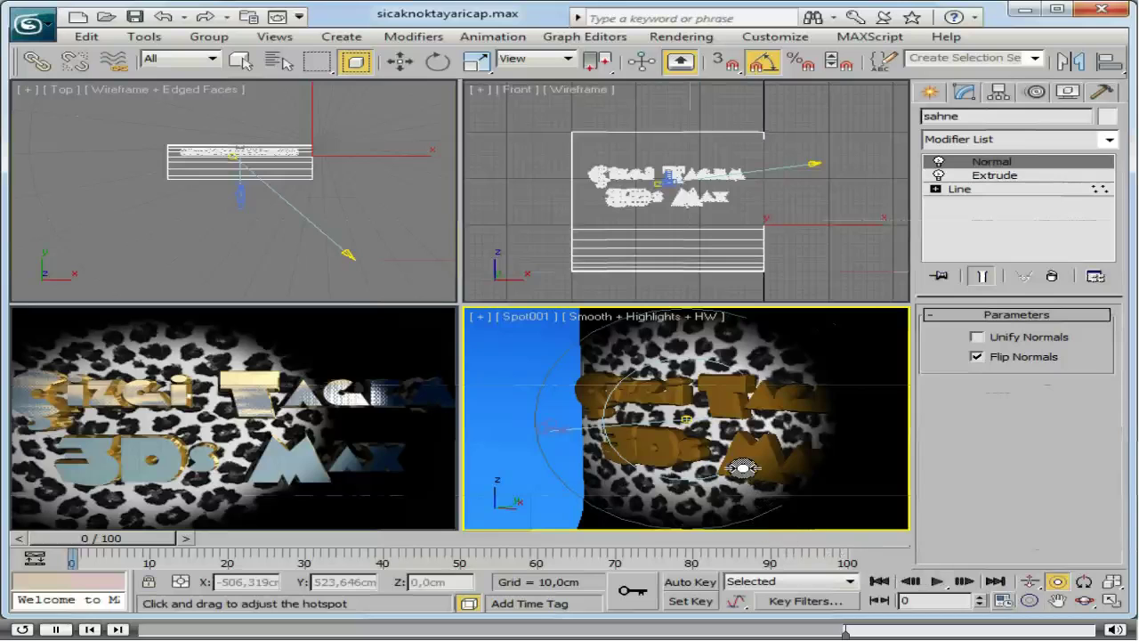
mouse_move(742, 469)
mouse_down()
mouse_move(741, 449)
mouse_move(820, 536)
mouse_up()
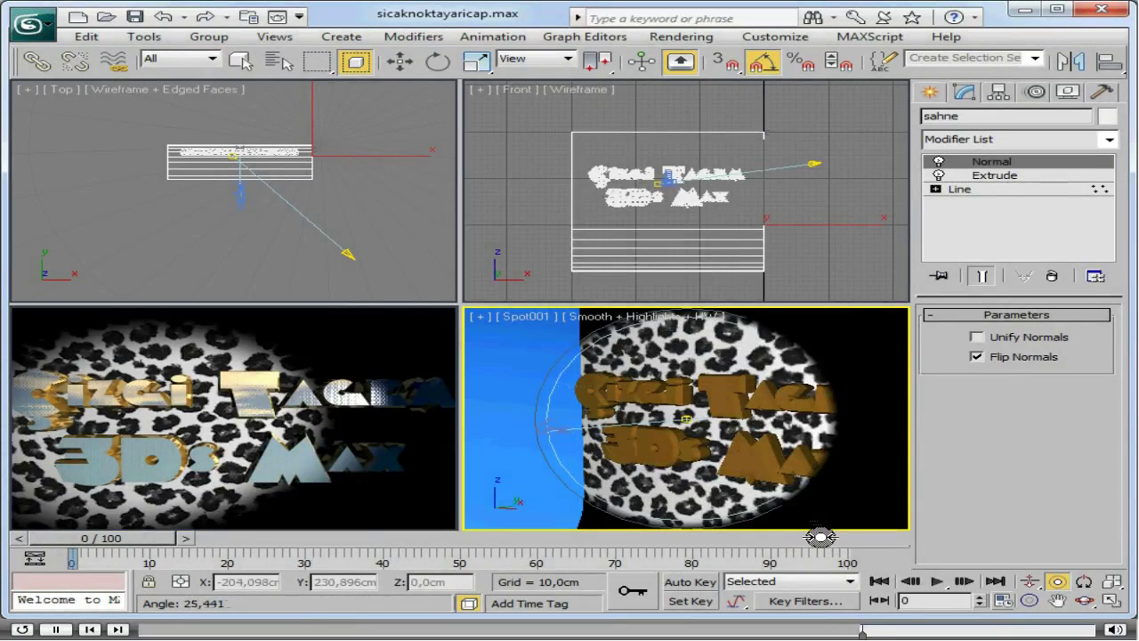
mouse_move(821, 537)
mouse_down()
mouse_move(753, 465)
mouse_move(821, 537)
mouse_up()
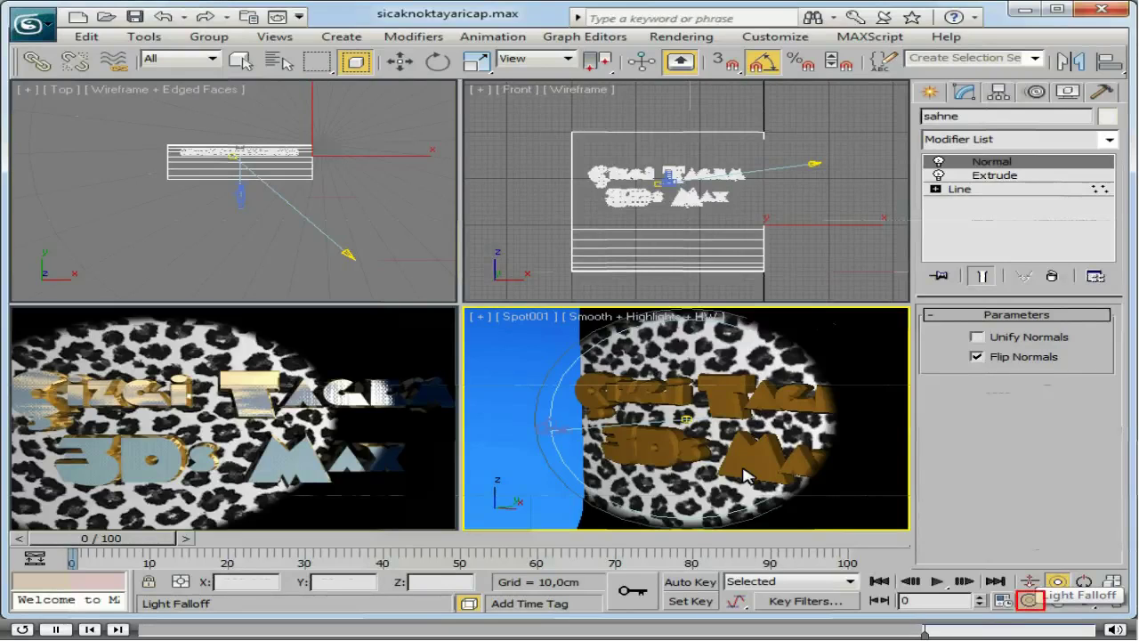
Widen Spot001's falloff to about 58 degrees with the Light Falloff tool.
click(1029, 600)
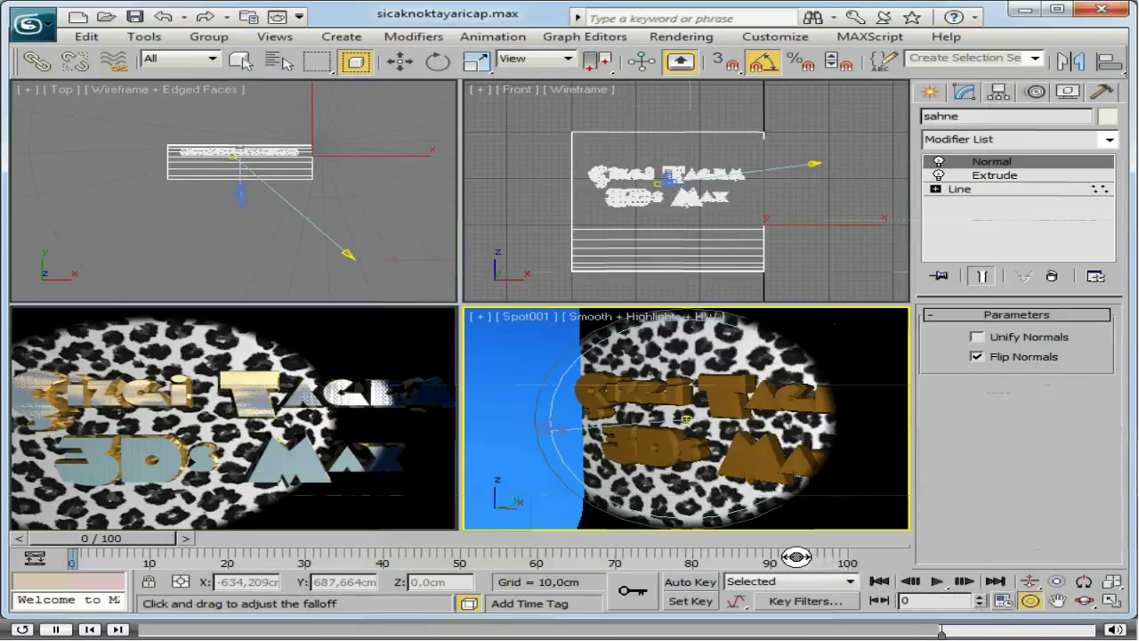
drag(744, 489, 758, 509)
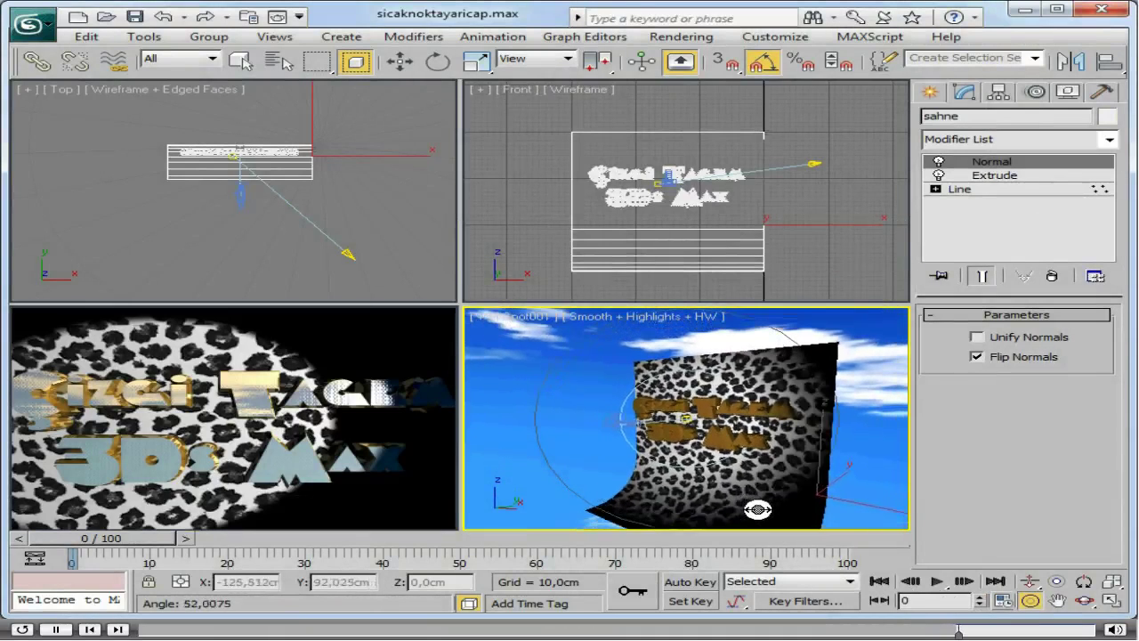
drag(757, 509, 746, 443)
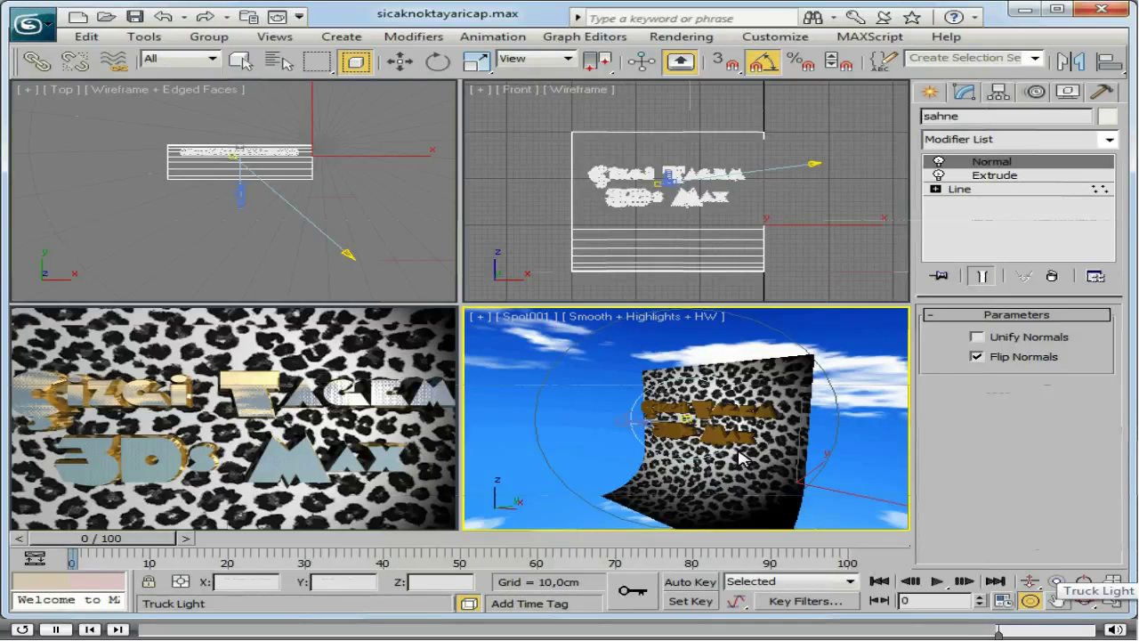
Truck Spot001 slightly sideways, then orbit it around its target to face the backdrop.
click(1056, 601)
click(1056, 598)
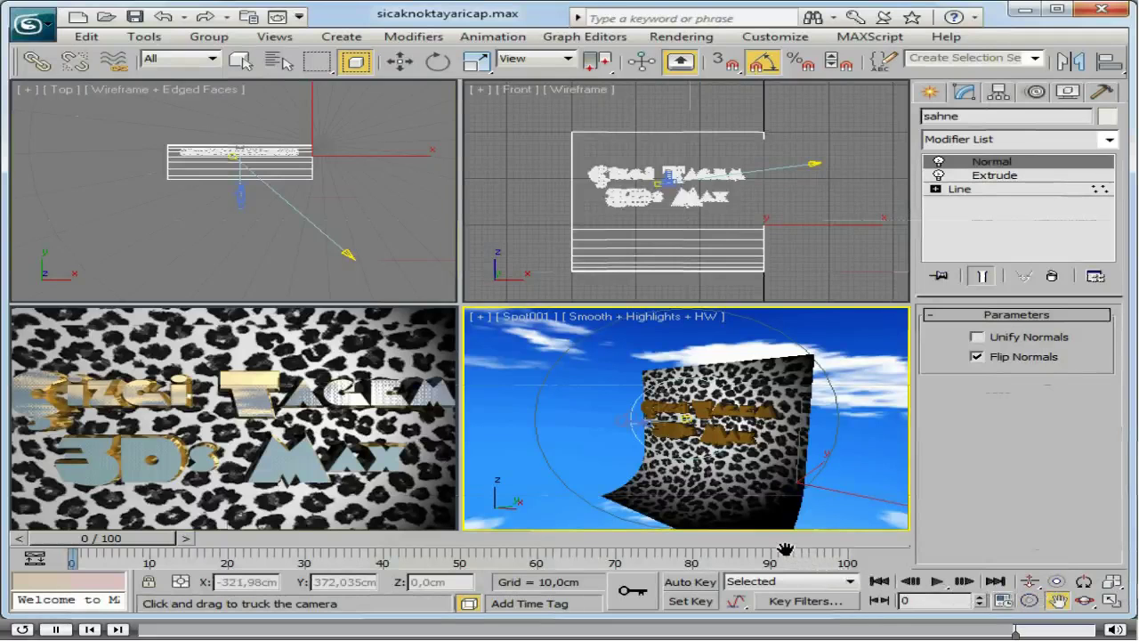
mouse_move(730, 450)
mouse_down()
mouse_move(726, 439)
mouse_move(718, 452)
mouse_up()
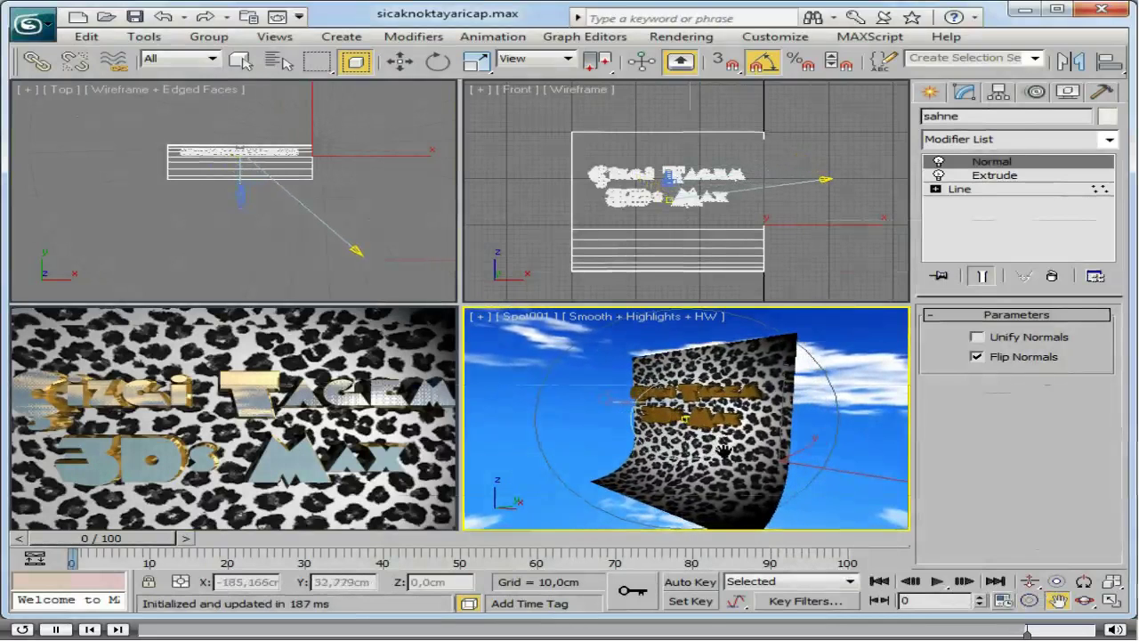
right_click(686, 472)
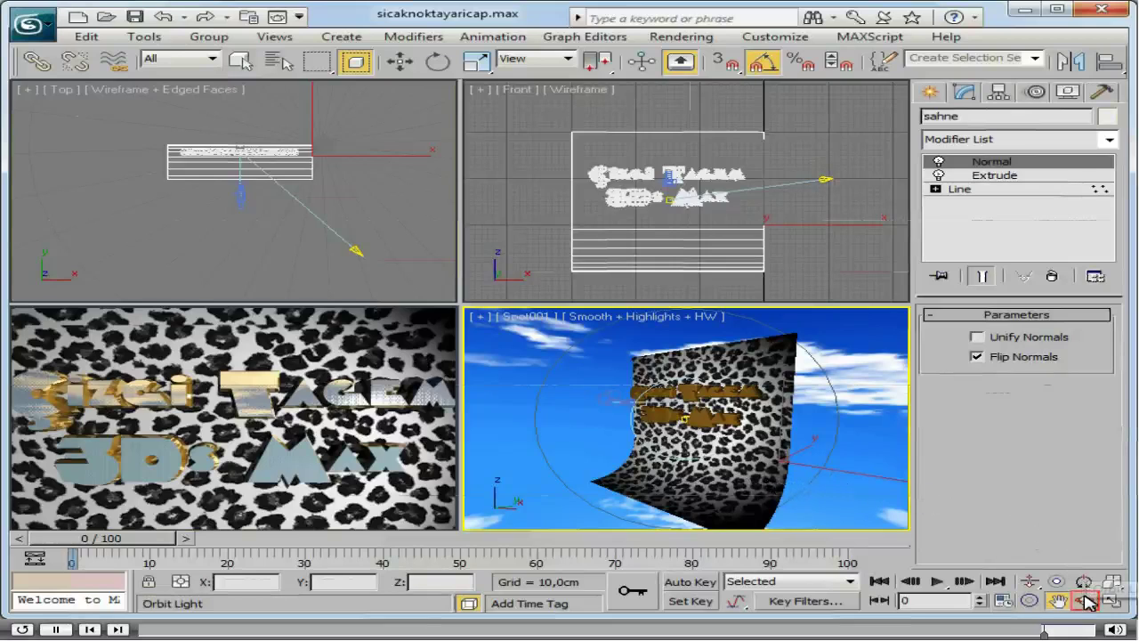
click(1085, 601)
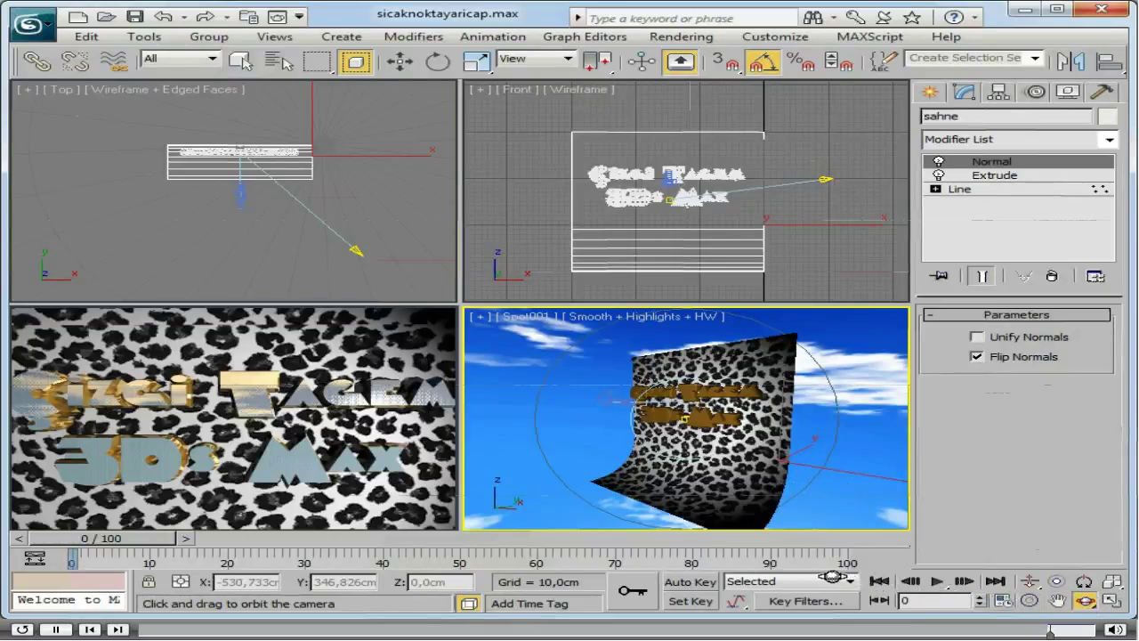
drag(669, 437, 824, 443)
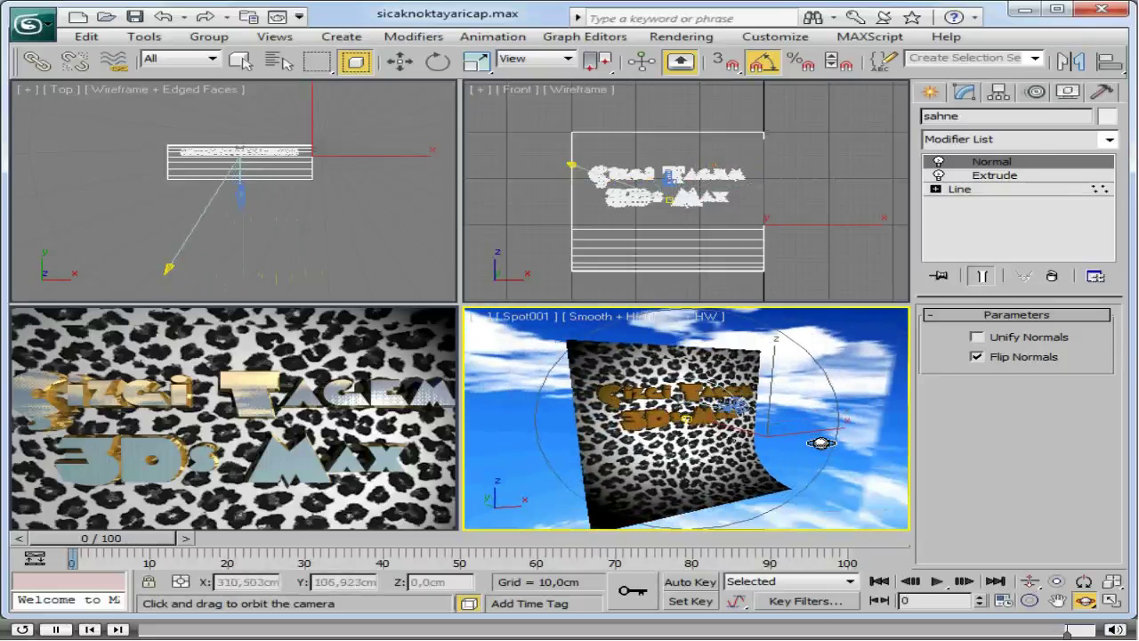